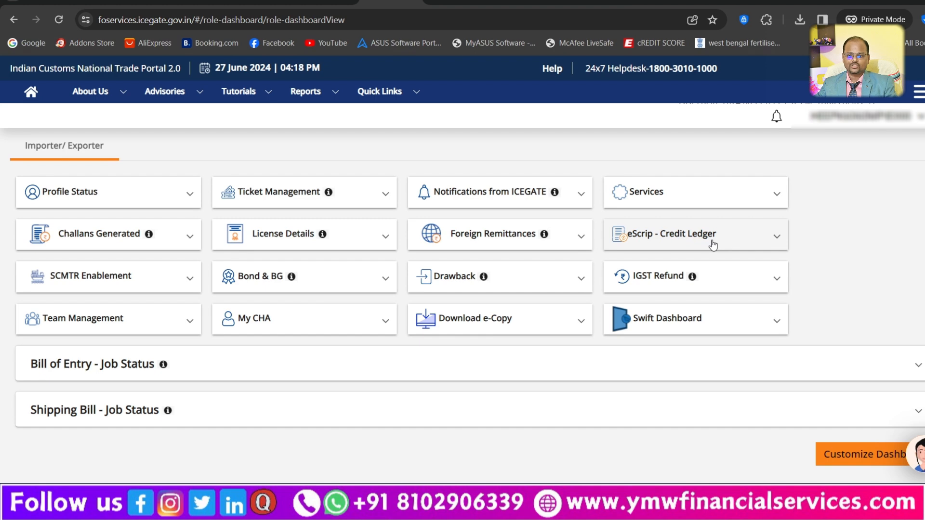
Create a new eScrip Credit Ledger account for the RODTEP scheme
{"action": "left_click", "coordinate": [769, 246]}
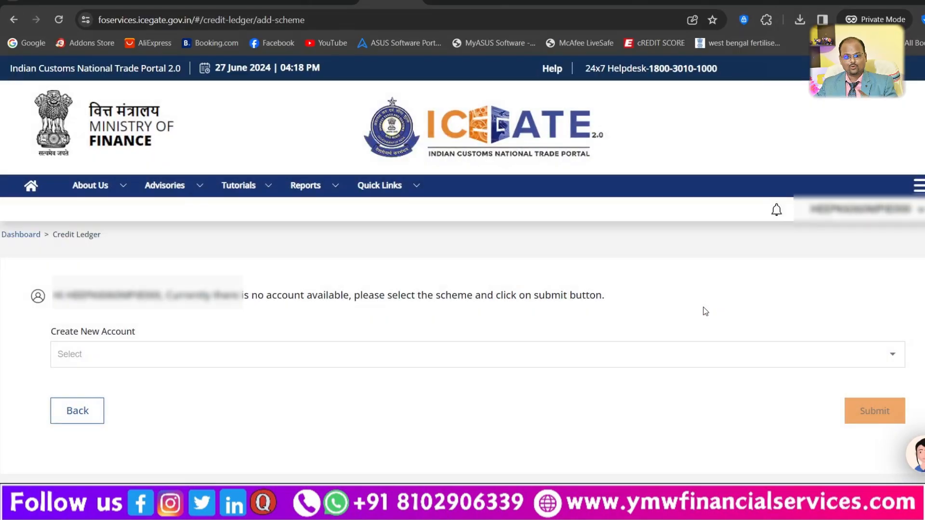
{"action": "left_click", "coordinate": [202, 356]}
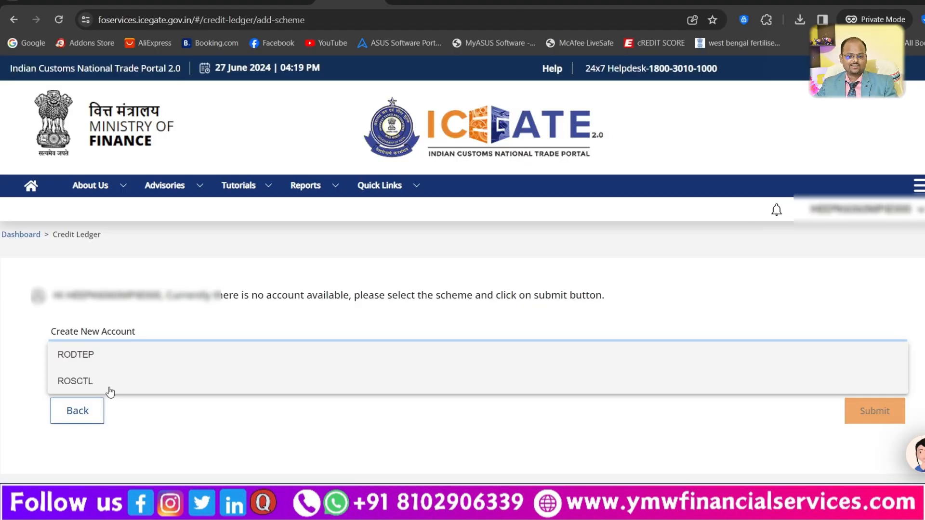
{"action": "left_click", "coordinate": [93, 357]}
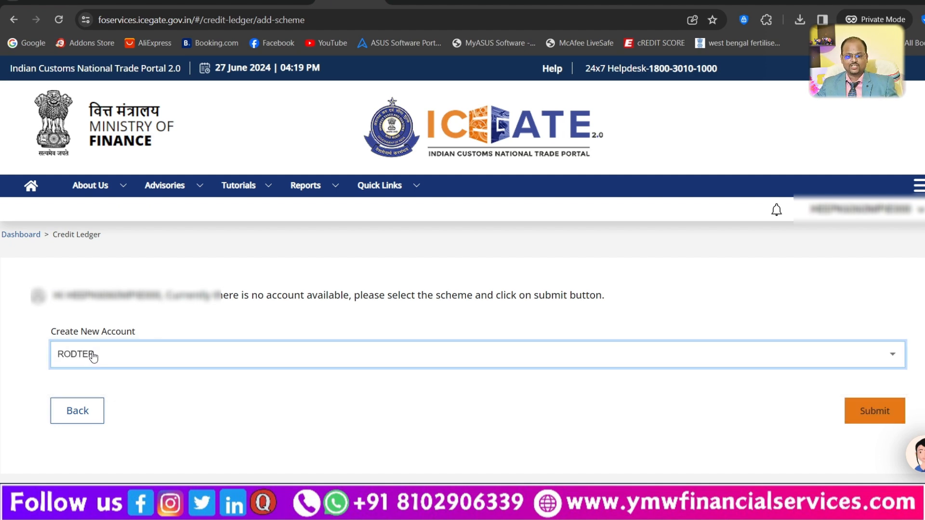
{"action": "left_click", "coordinate": [873, 413]}
{"action": "scroll", "coordinate": [206, 304], "scroll_direction": "down", "scroll_amount": 4}
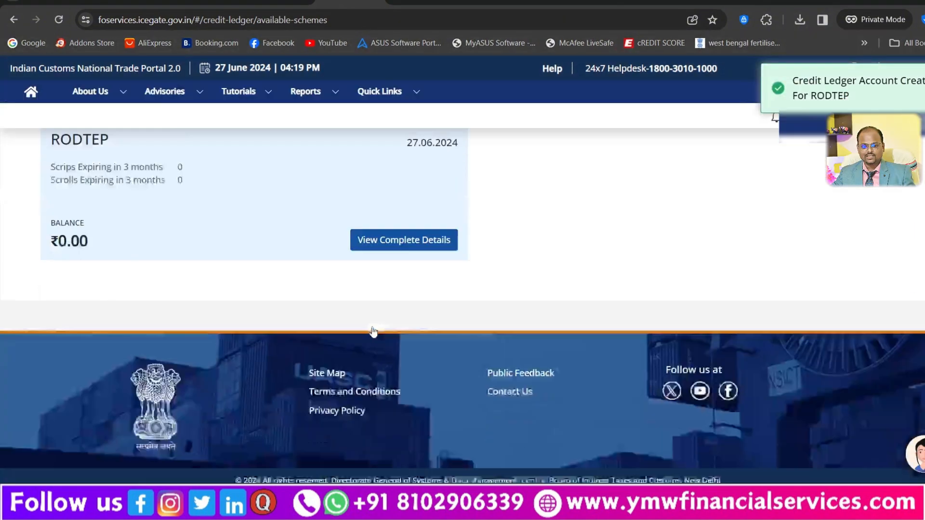
{"action": "scroll", "coordinate": [206, 304], "scroll_direction": "up", "scroll_amount": 1}
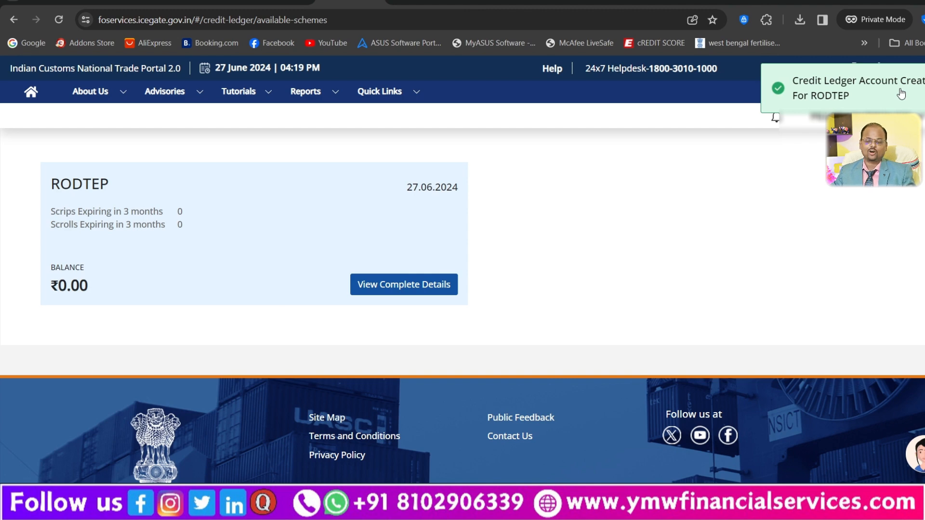
{"action": "scroll", "coordinate": [511, 299], "scroll_direction": "up", "scroll_amount": 3}
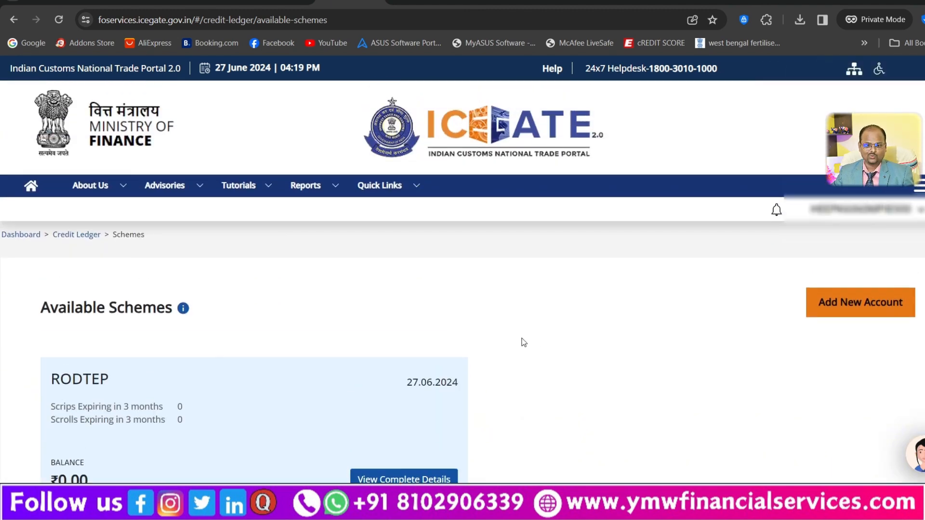
{"action": "scroll", "coordinate": [523, 343], "scroll_direction": "down", "scroll_amount": 3}
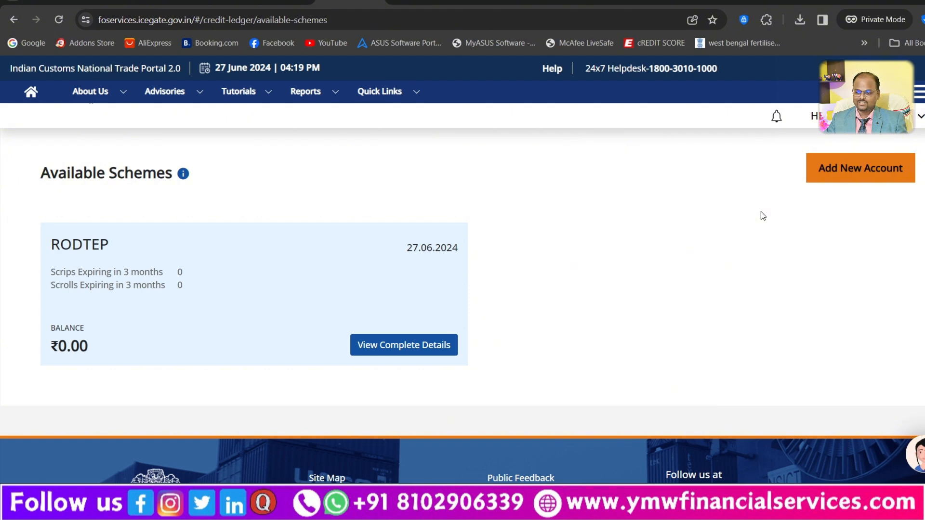
{"action": "left_click", "coordinate": [846, 175]}
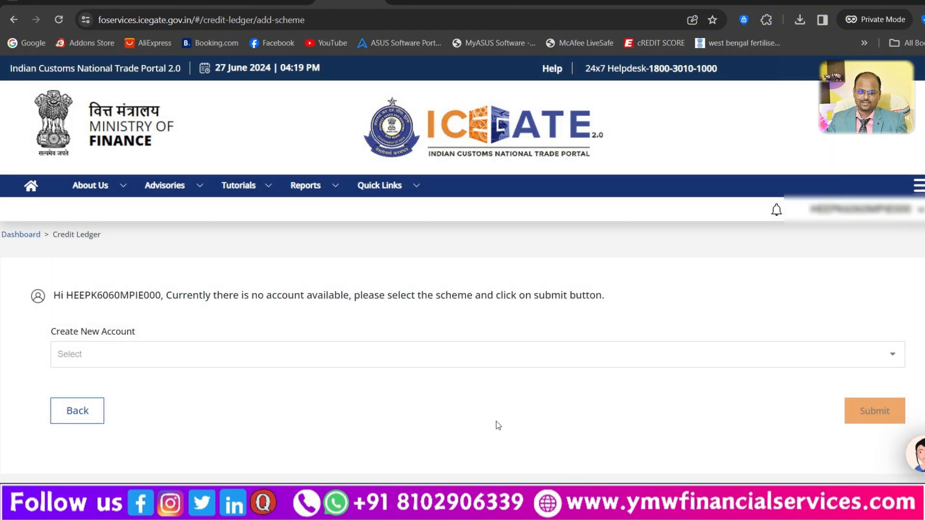
{"action": "left_click", "coordinate": [119, 365]}
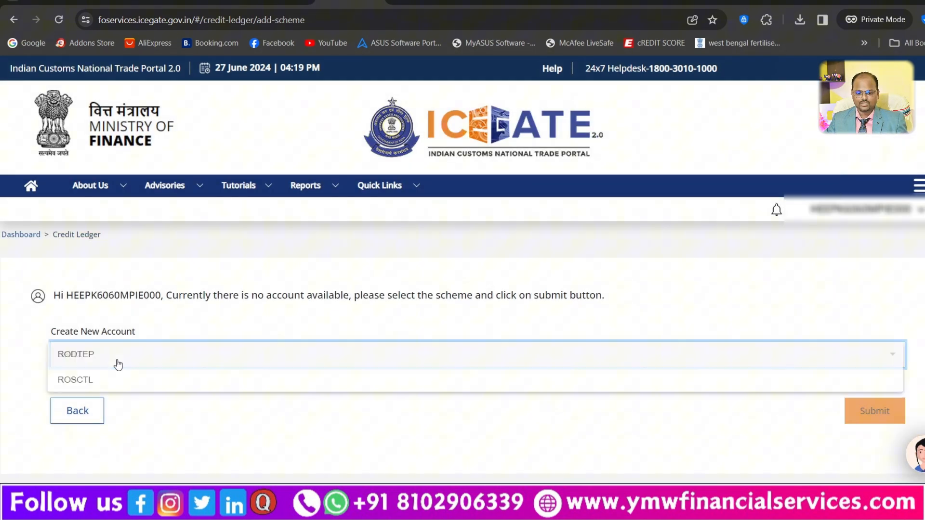
{"action": "left_click", "coordinate": [91, 383]}
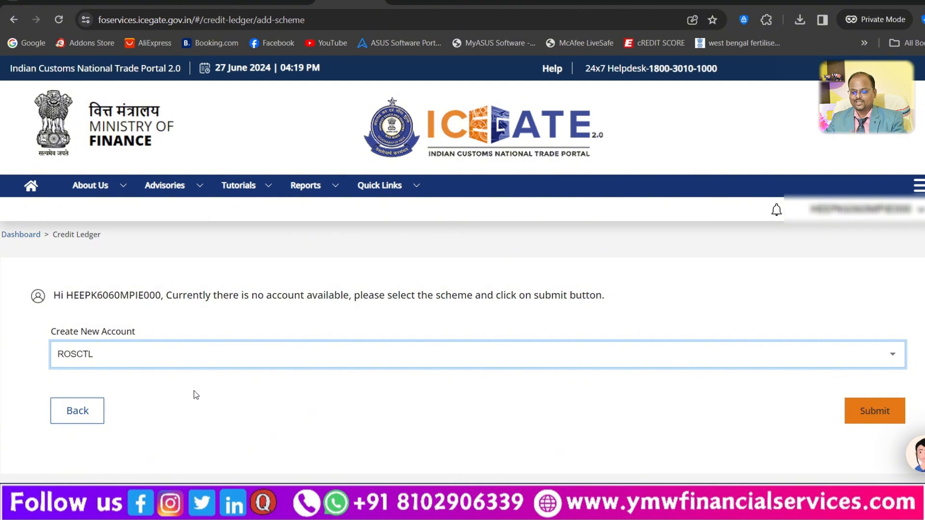
{"action": "left_click", "coordinate": [70, 414]}
Open the complete details of the RODTEP scheme from the available schemes
{"action": "scroll", "coordinate": [580, 380], "scroll_direction": "down", "scroll_amount": 4}
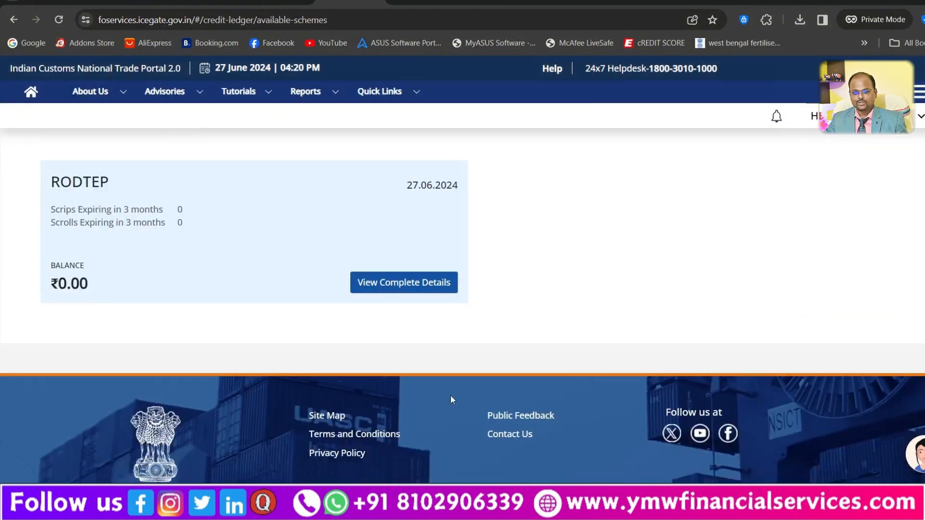
{"action": "scroll", "coordinate": [245, 299], "scroll_direction": "up", "scroll_amount": 4}
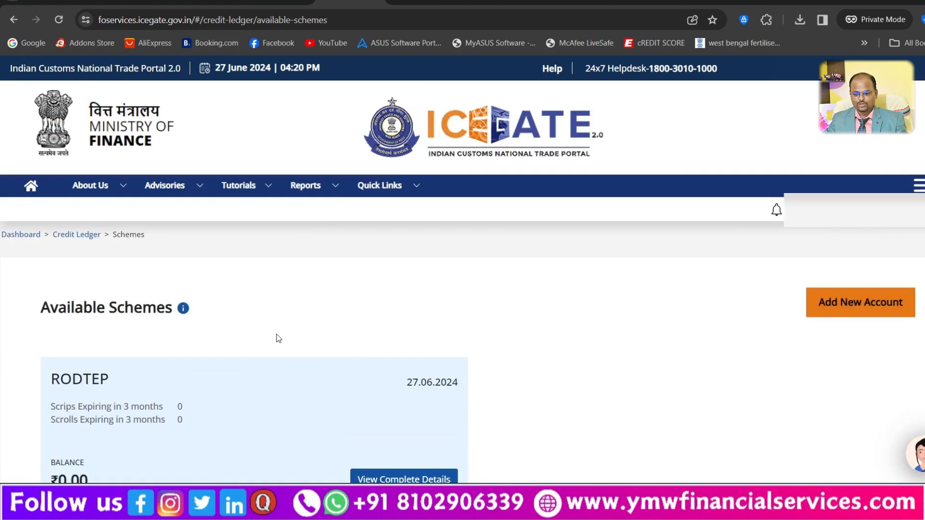
{"action": "scroll", "coordinate": [399, 400], "scroll_direction": "down", "scroll_amount": 3}
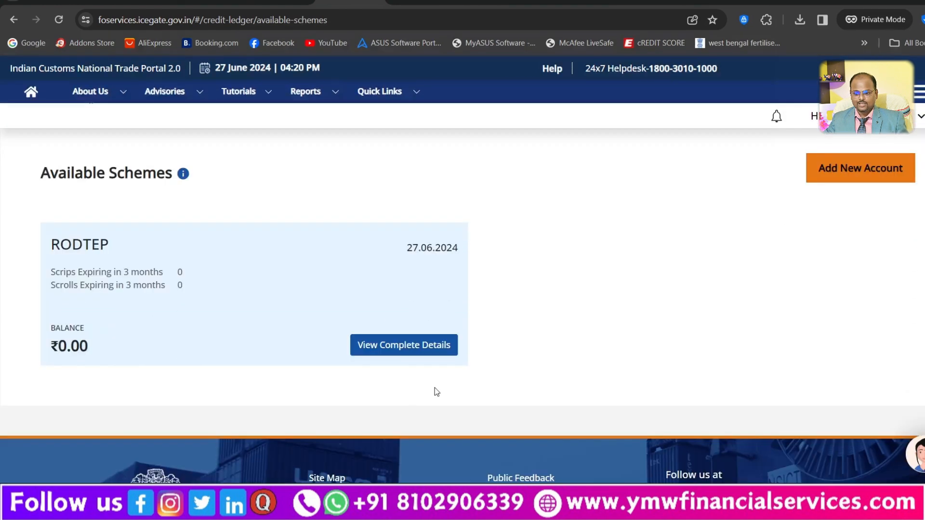
{"action": "left_click", "coordinate": [420, 357]}
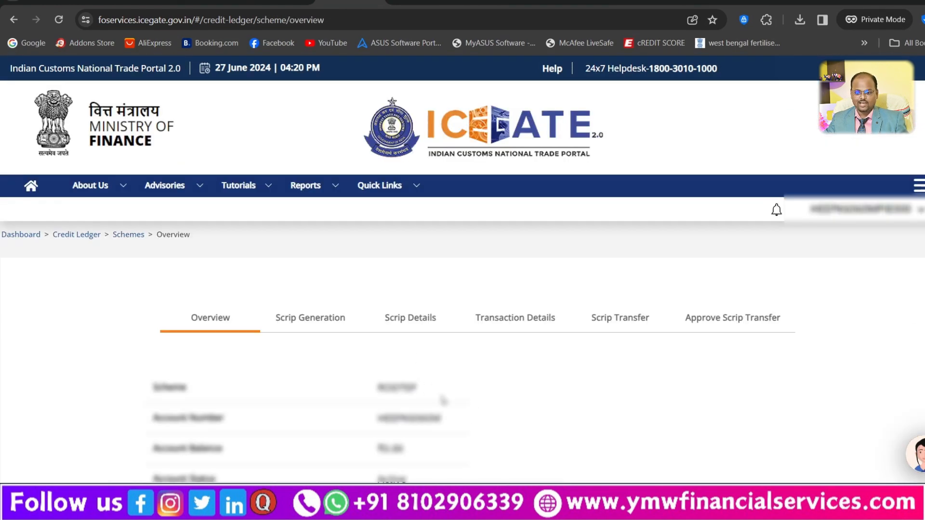
Return to the dashboard and reopen the RODTEP account overview through the registered schemes of eScrip - Credit Ledger
{"action": "left_click", "coordinate": [31, 186]}
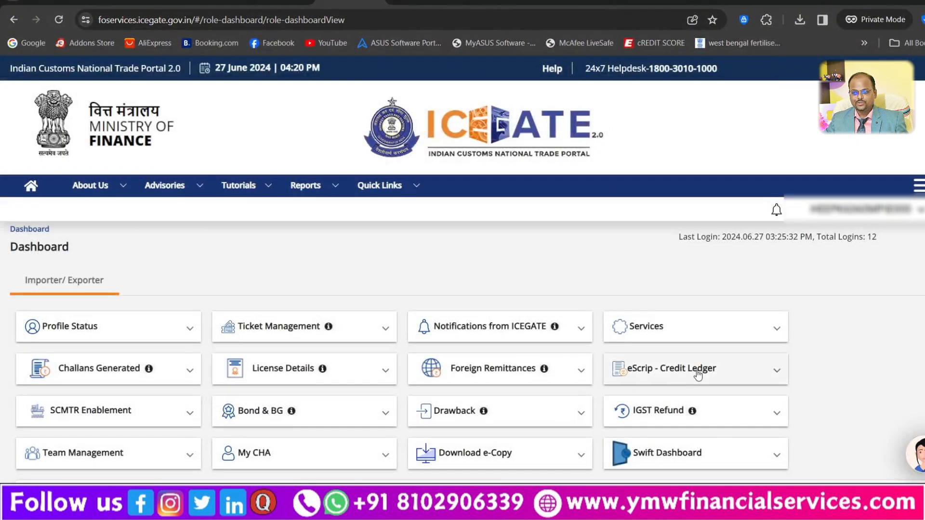
{"action": "left_click", "coordinate": [778, 371]}
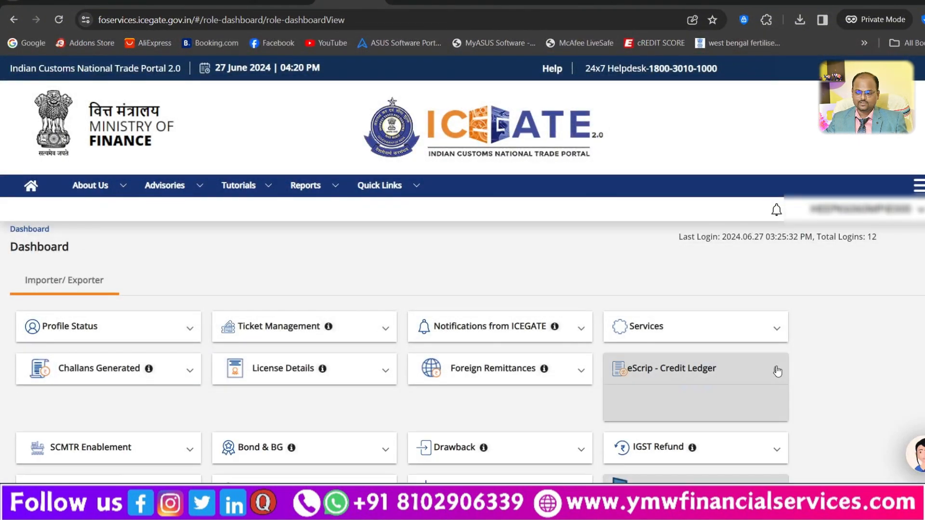
{"action": "scroll", "coordinate": [745, 343], "scroll_direction": "down", "scroll_amount": 4}
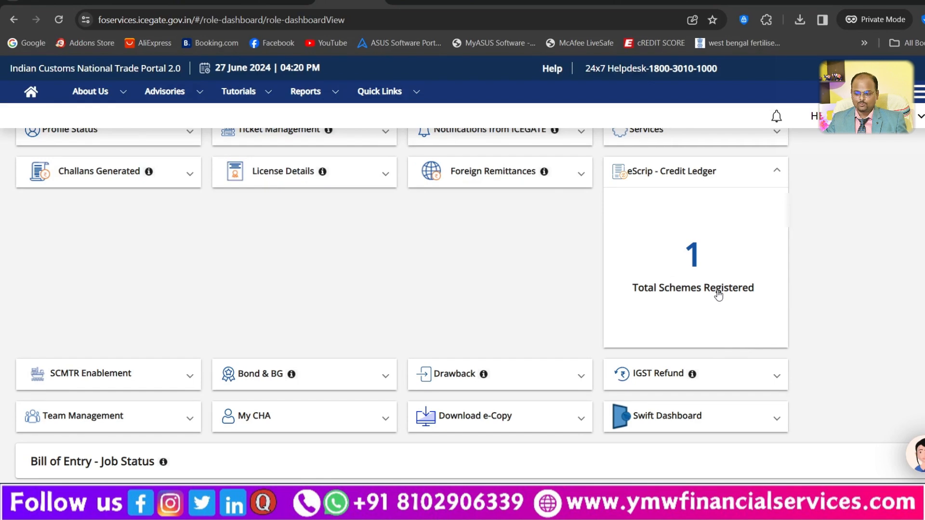
{"action": "left_click", "coordinate": [701, 292]}
{"action": "scroll", "coordinate": [656, 329], "scroll_direction": "down", "scroll_amount": 4}
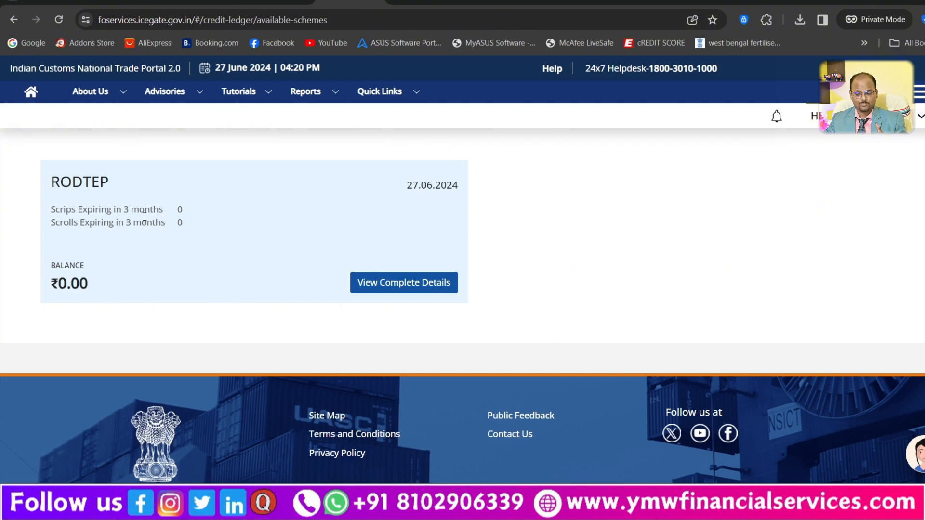
{"action": "left_click", "coordinate": [406, 287]}
{"action": "scroll", "coordinate": [464, 334], "scroll_direction": "down", "scroll_amount": 4}
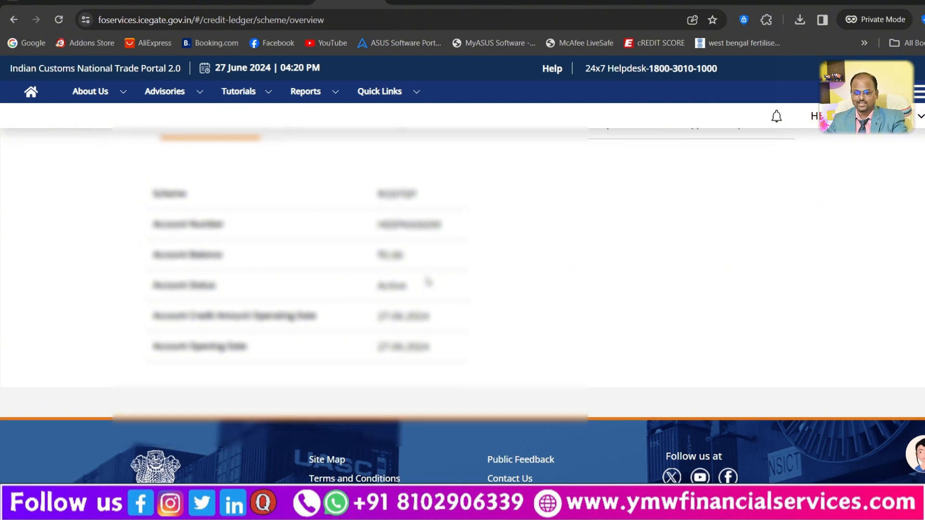
{"action": "scroll", "coordinate": [428, 282], "scroll_direction": "up", "scroll_amount": 1}
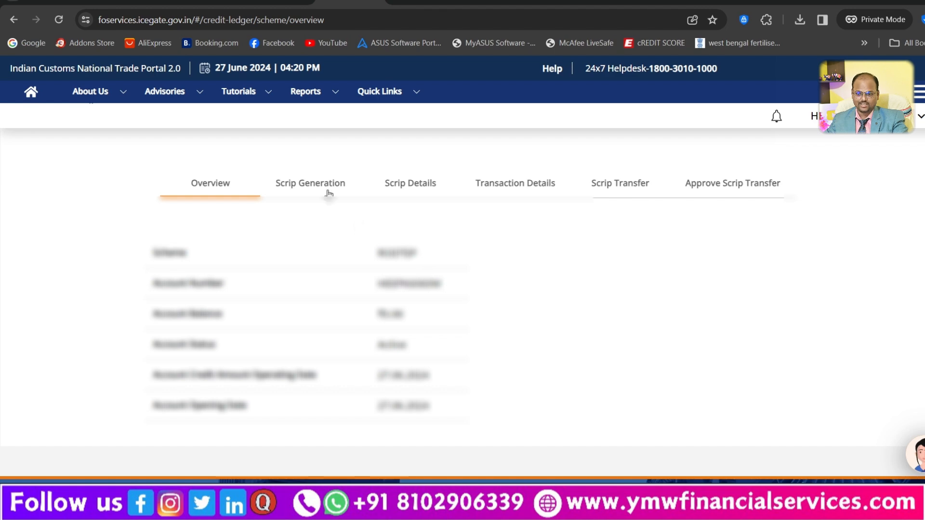
Review the RODTEP Scrip Generation page and select all scroll records, checking where a scrip is created
{"action": "left_click", "coordinate": [291, 188]}
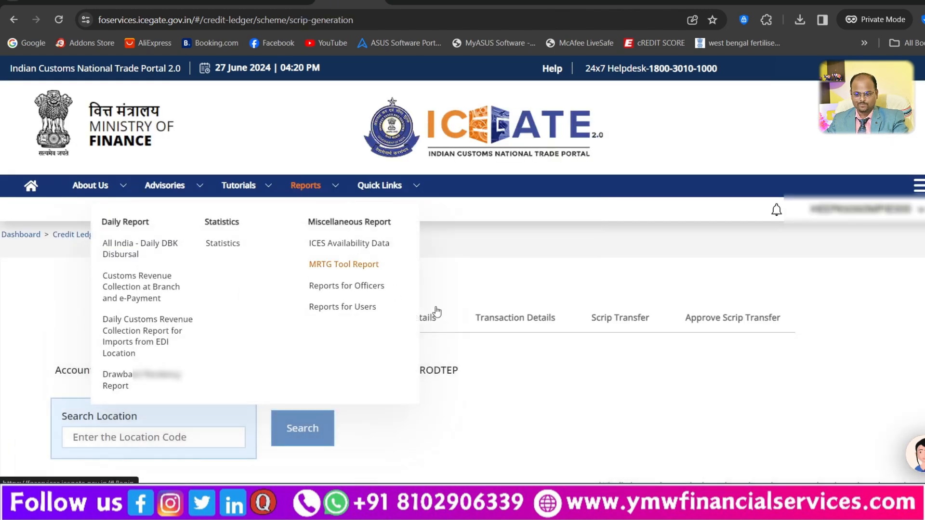
{"action": "scroll", "coordinate": [496, 385], "scroll_direction": "down", "scroll_amount": 2}
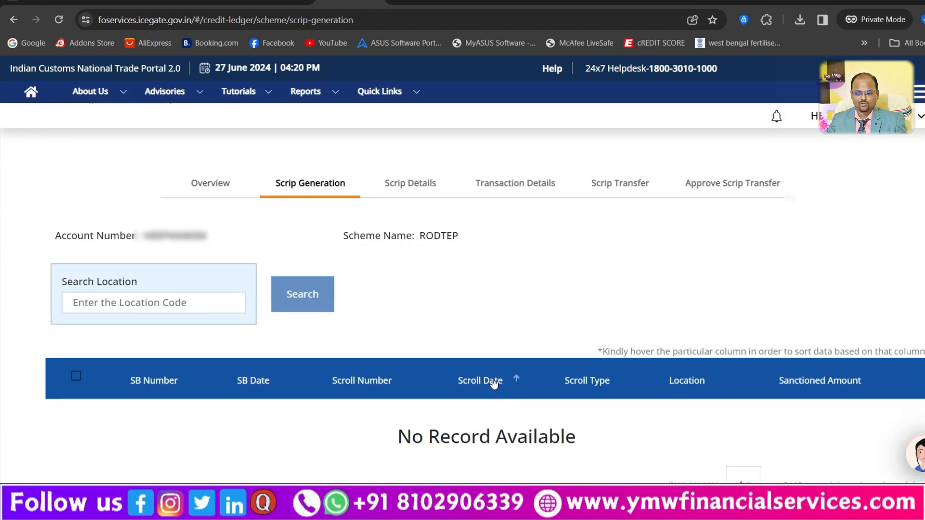
{"action": "scroll", "coordinate": [496, 386], "scroll_direction": "down", "scroll_amount": 2}
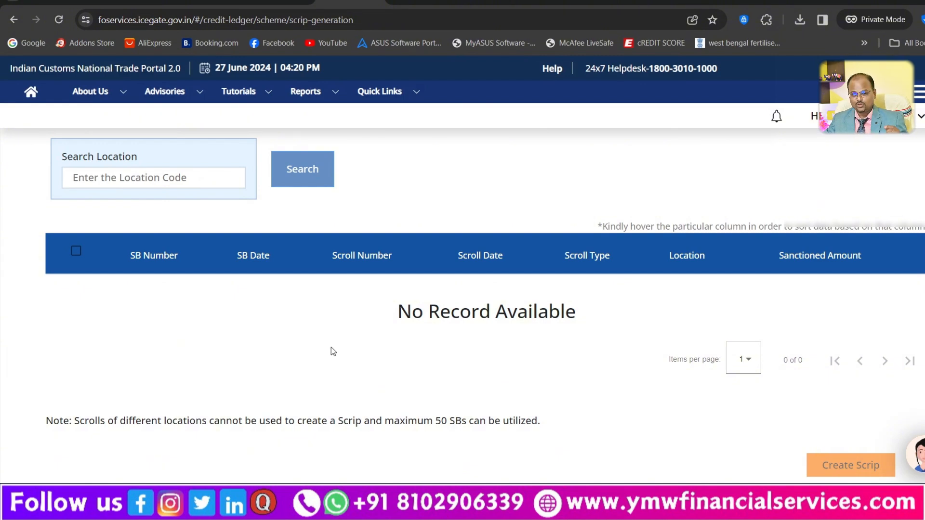
{"action": "scroll", "coordinate": [332, 352], "scroll_direction": "up", "scroll_amount": 4}
{"action": "scroll", "coordinate": [341, 374], "scroll_direction": "down", "scroll_amount": 3}
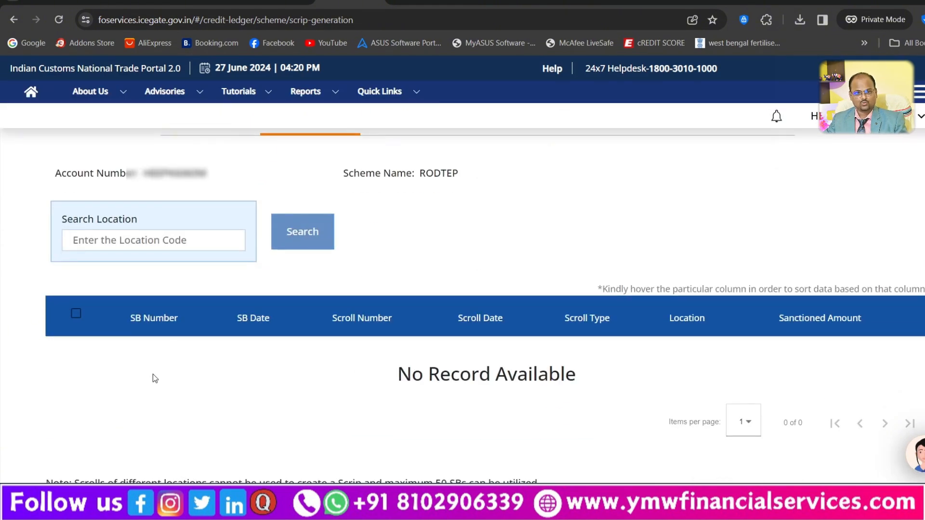
{"action": "left_click", "coordinate": [76, 317]}
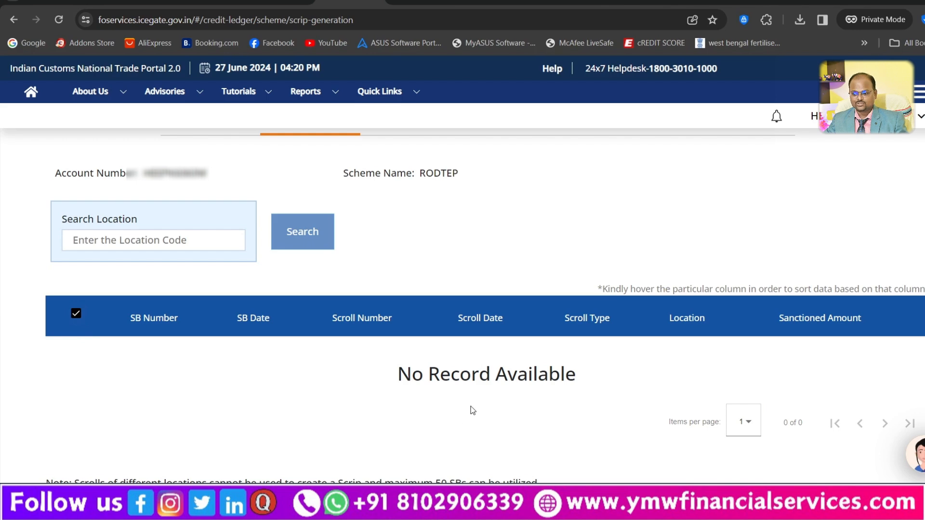
{"action": "scroll", "coordinate": [482, 410], "scroll_direction": "down", "scroll_amount": 3}
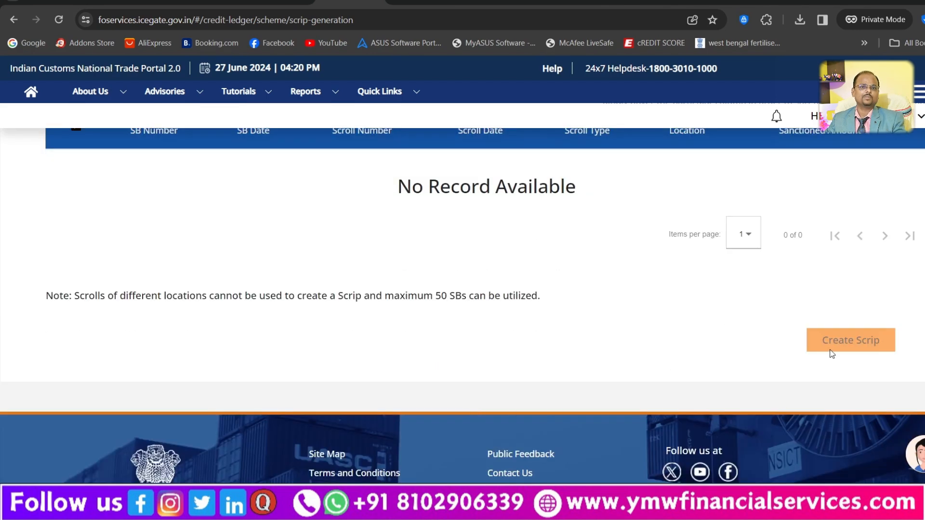
View the RODTEP account's Scrip Details, including the scrip status and number filters and the scrip table
{"action": "scroll", "coordinate": [750, 399], "scroll_direction": "up", "scroll_amount": 4}
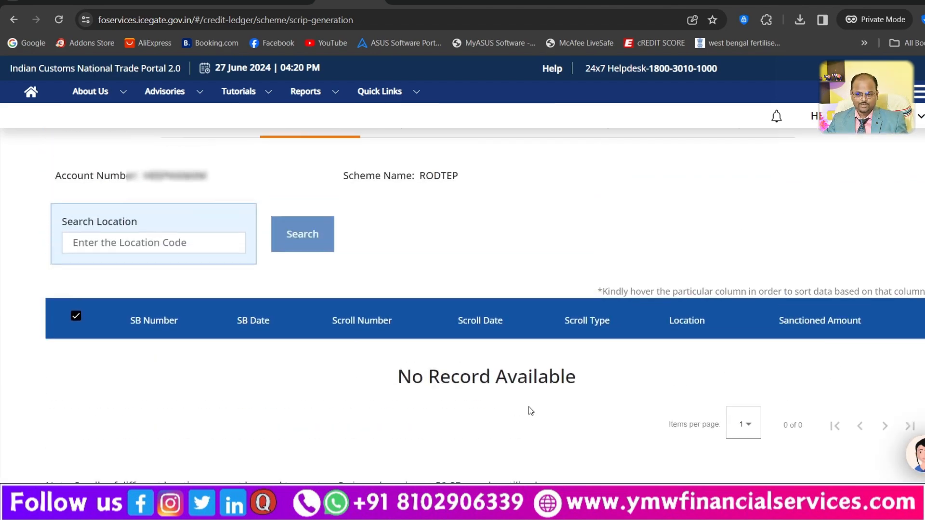
{"action": "scroll", "coordinate": [528, 407], "scroll_direction": "up", "scroll_amount": 4}
{"action": "left_click", "coordinate": [404, 322]}
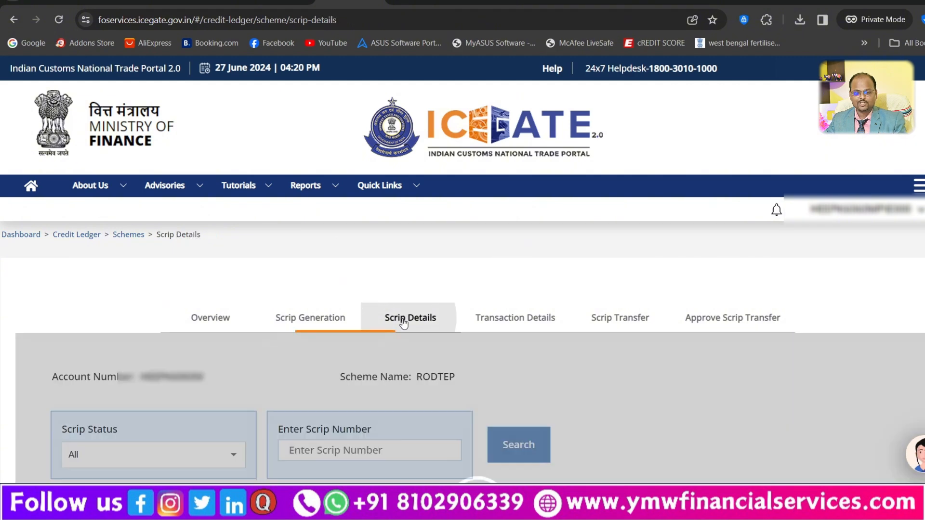
{"action": "scroll", "coordinate": [476, 361], "scroll_direction": "down", "scroll_amount": 4}
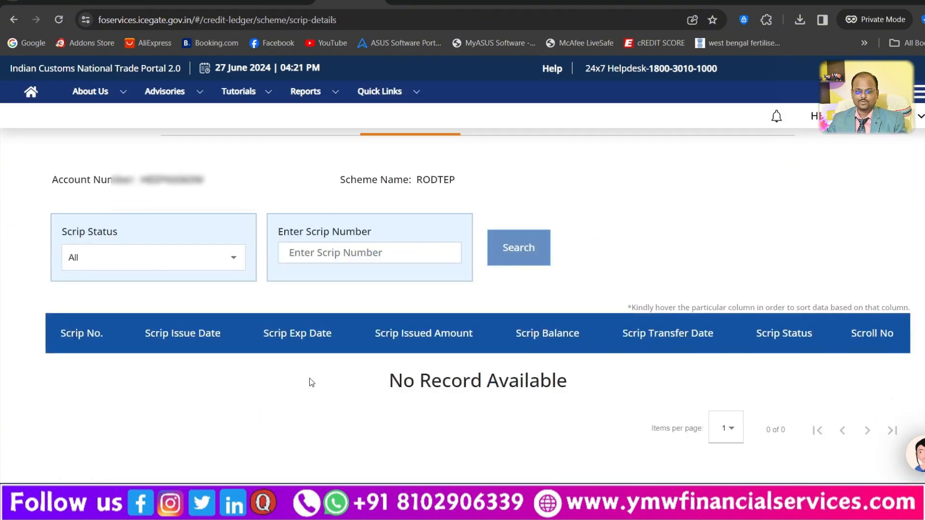
{"action": "scroll", "coordinate": [487, 390], "scroll_direction": "up", "scroll_amount": 4}
View the RODTEP account's Transaction Details form with its period and transaction type filters
{"action": "scroll", "coordinate": [490, 394], "scroll_direction": "down", "scroll_amount": 3}
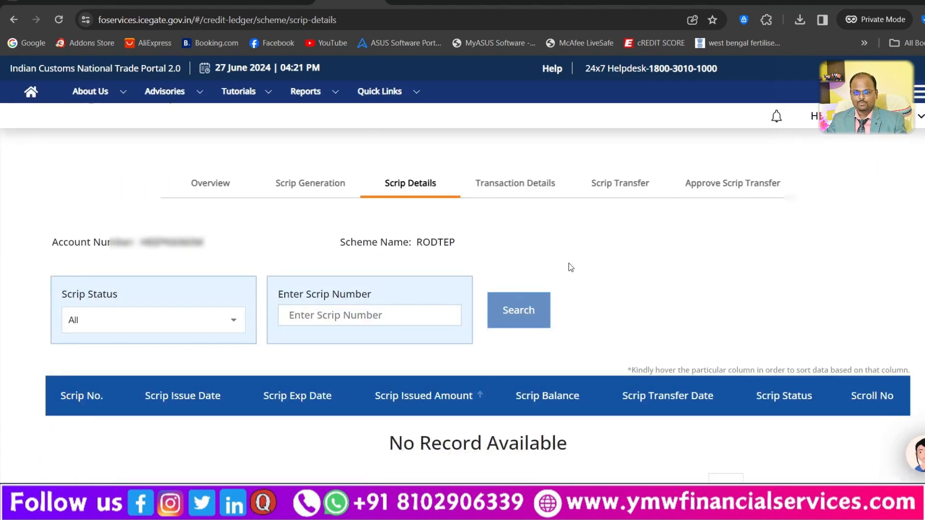
{"action": "left_click", "coordinate": [523, 185]}
{"action": "scroll", "coordinate": [548, 320], "scroll_direction": "down", "scroll_amount": 4}
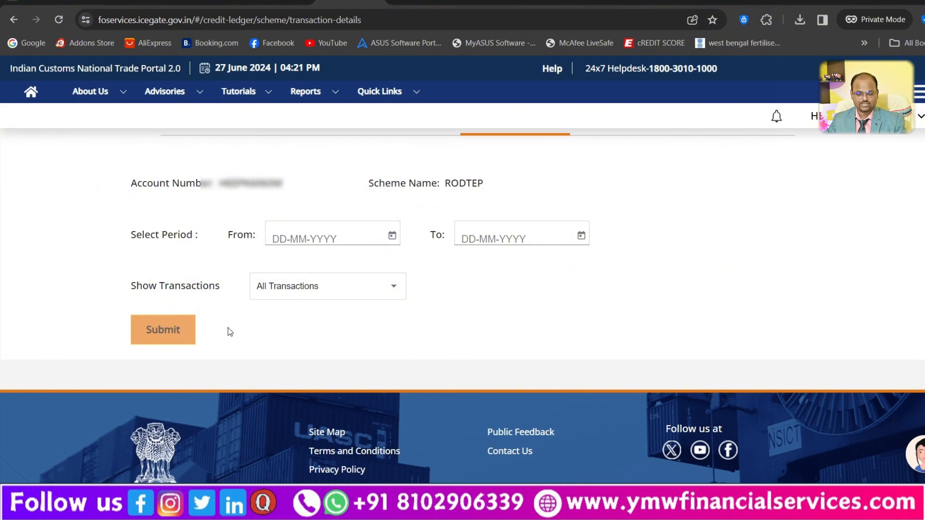
View the Scrip Transfer form and check the scrips available for selection to transfer
{"action": "scroll", "coordinate": [568, 357], "scroll_direction": "up", "scroll_amount": 1}
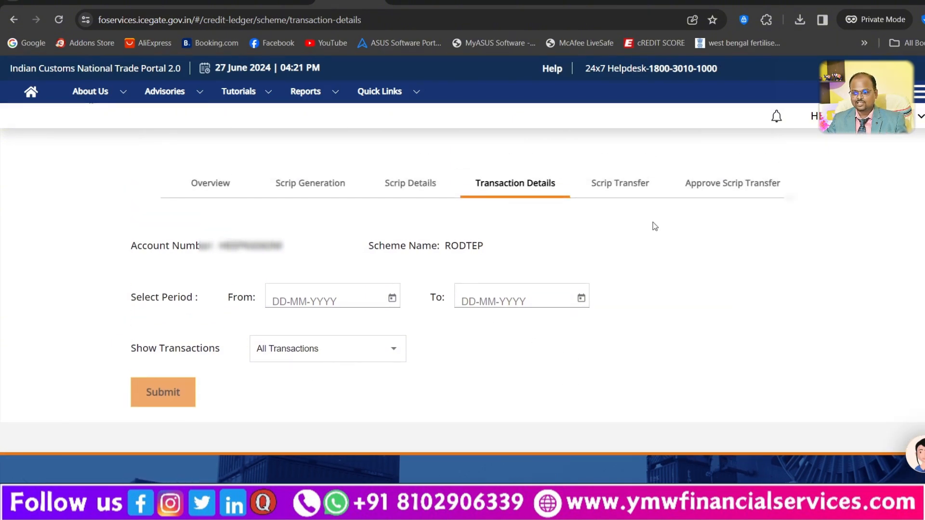
{"action": "left_click", "coordinate": [631, 185]}
{"action": "scroll", "coordinate": [572, 287], "scroll_direction": "down", "scroll_amount": 3}
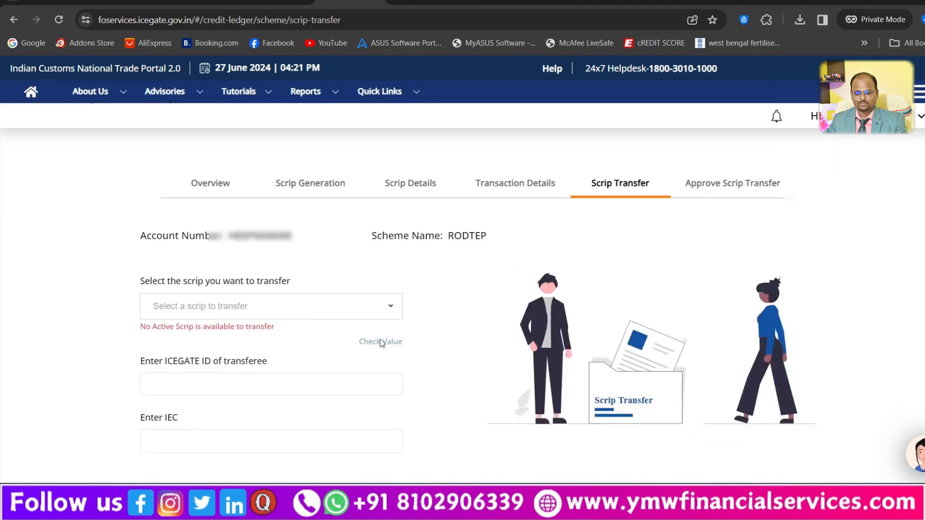
{"action": "left_click", "coordinate": [312, 315]}
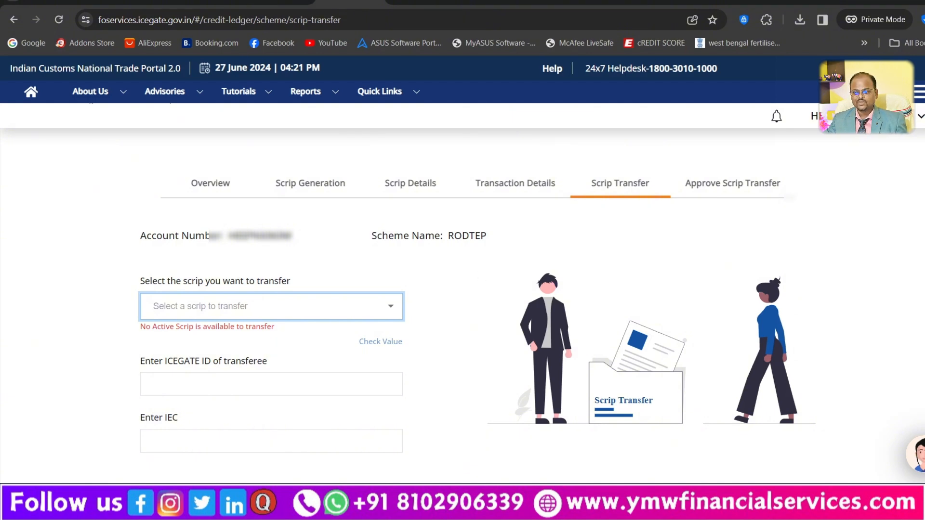
View the Approve Scrip Transfer records and return to the Scrip Generation page to review its scroll table
{"action": "left_click", "coordinate": [750, 193]}
{"action": "scroll", "coordinate": [369, 295], "scroll_direction": "down", "scroll_amount": 5}
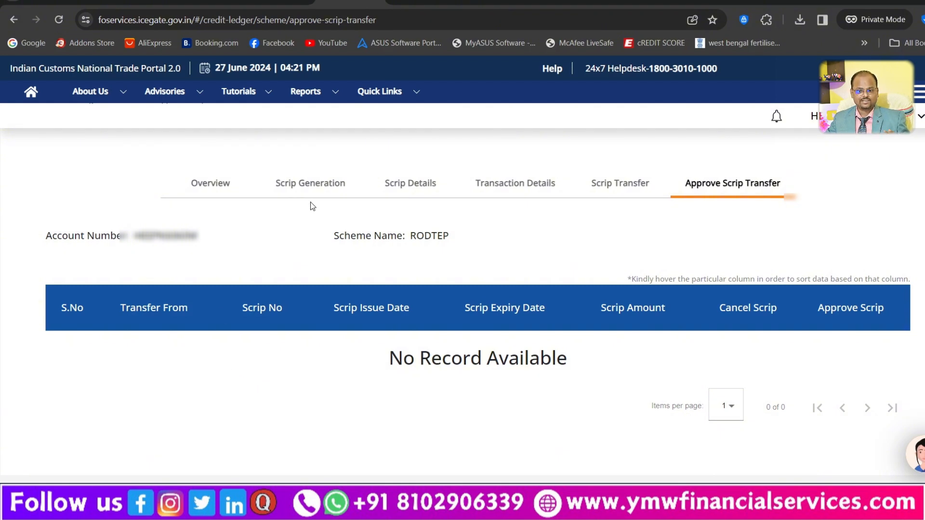
{"action": "left_click", "coordinate": [330, 185]}
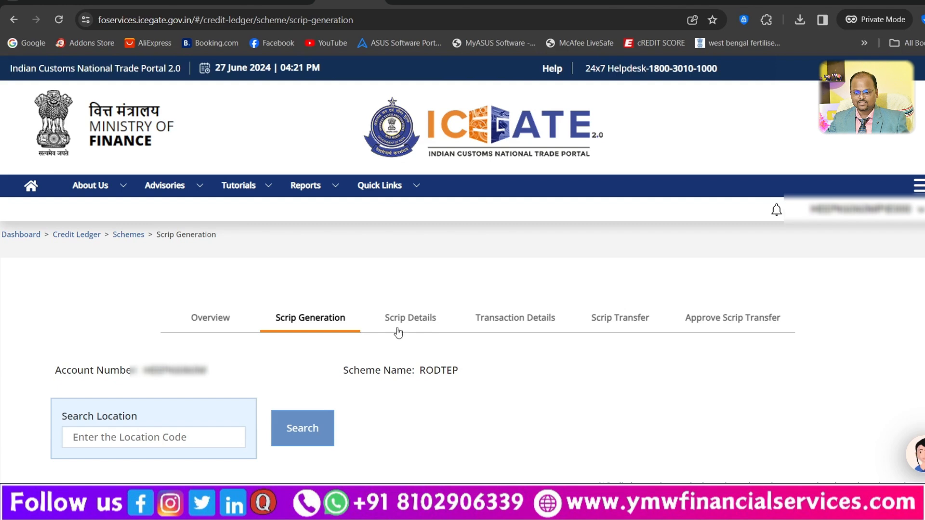
{"action": "scroll", "coordinate": [347, 385], "scroll_direction": "down", "scroll_amount": 5}
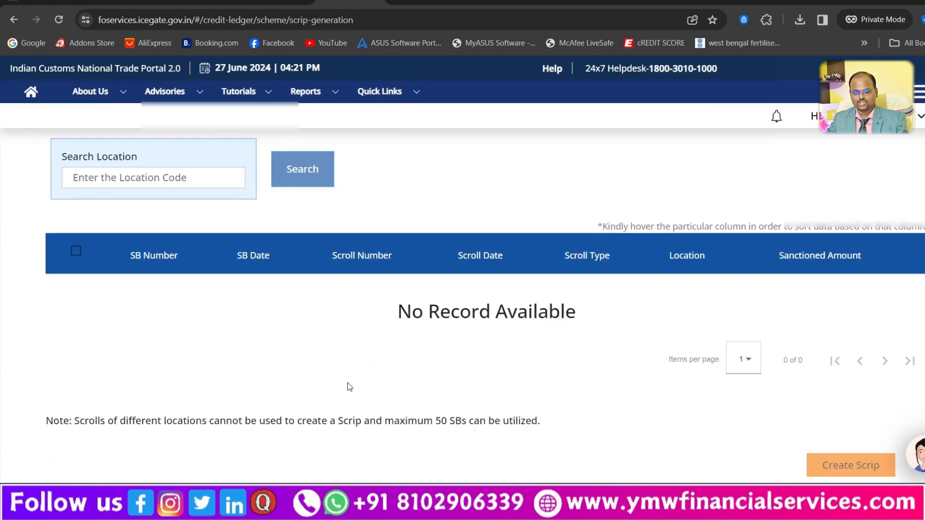